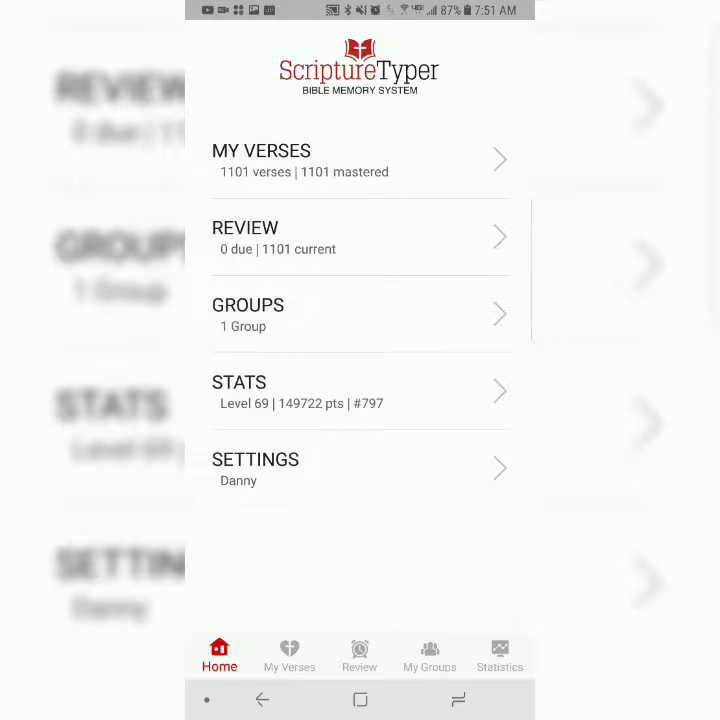
Open My Verses, cancel the new Verse Editor, then return to My Verses from Home.
{"action": "left_click", "coordinate": [261, 160]}
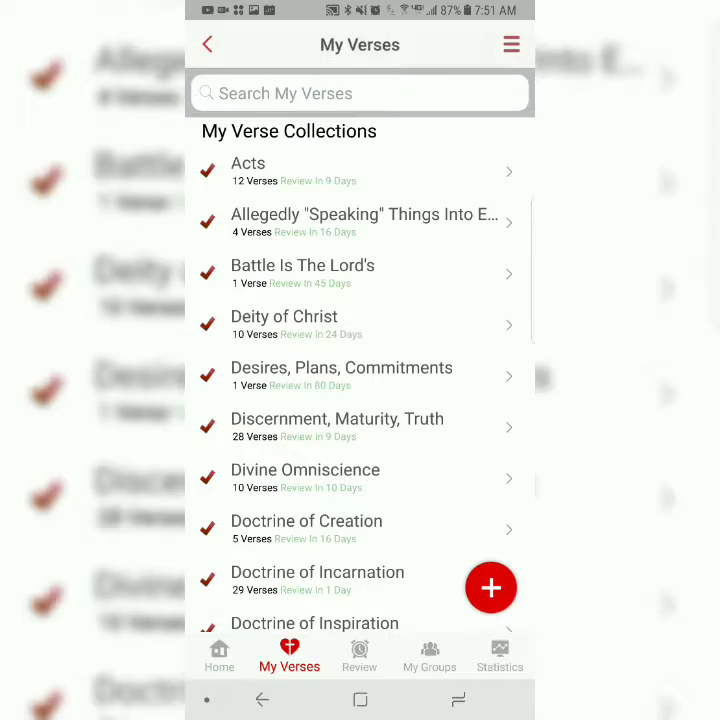
{"action": "left_click", "coordinate": [491, 587]}
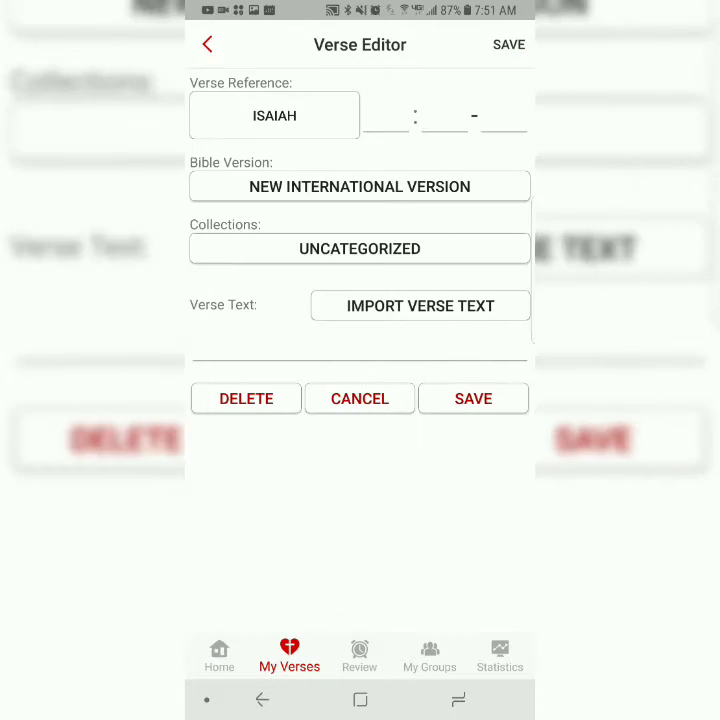
{"action": "left_click", "coordinate": [207, 44]}
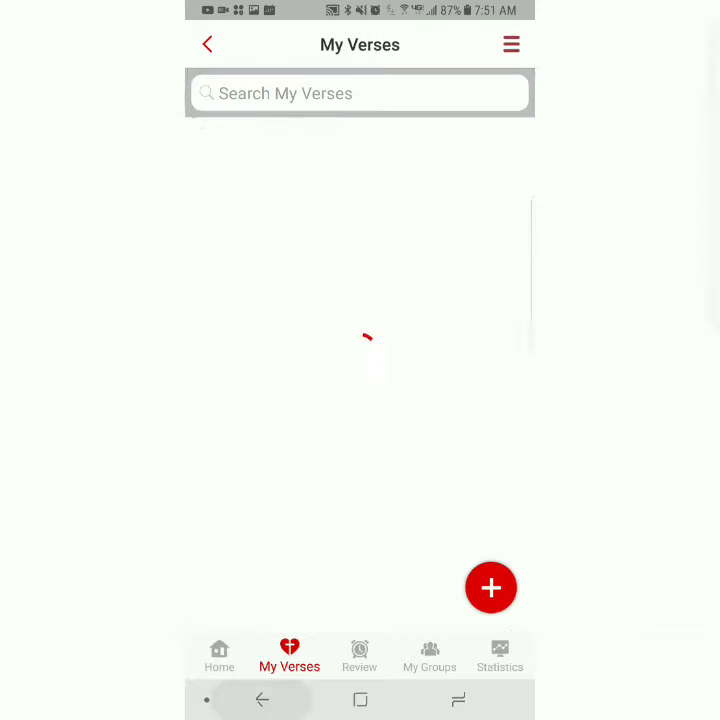
{"action": "left_click", "coordinate": [219, 655]}
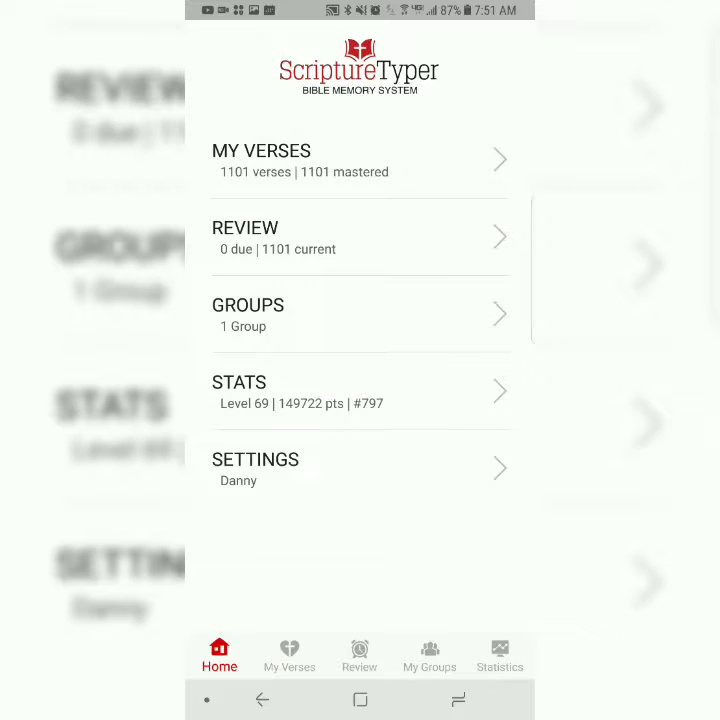
{"action": "left_click", "coordinate": [289, 655]}
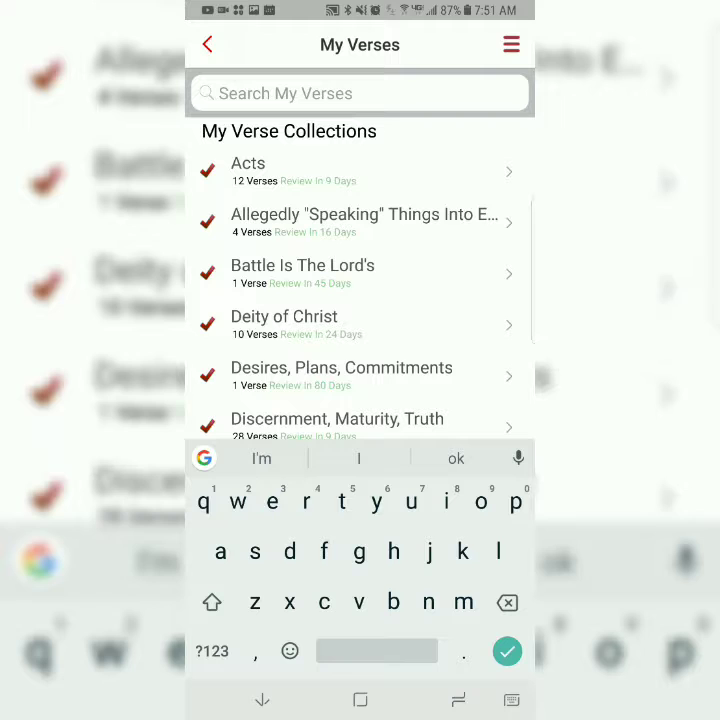
Search My Verses for 'acts 9:' and open Acts 9:31.
{"action": "type", "text": "acts"}
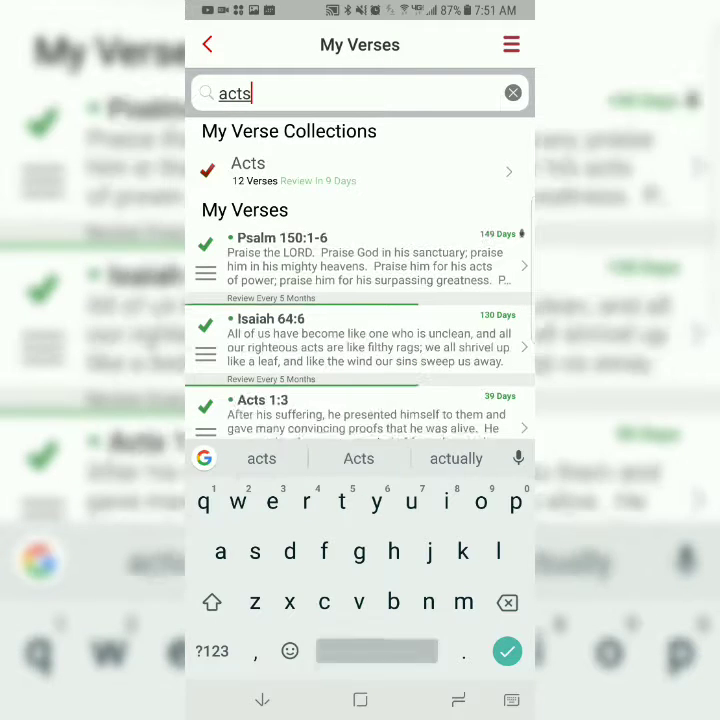
{"action": "left_click", "coordinate": [212, 651]}
{"action": "type", "text": "9"}
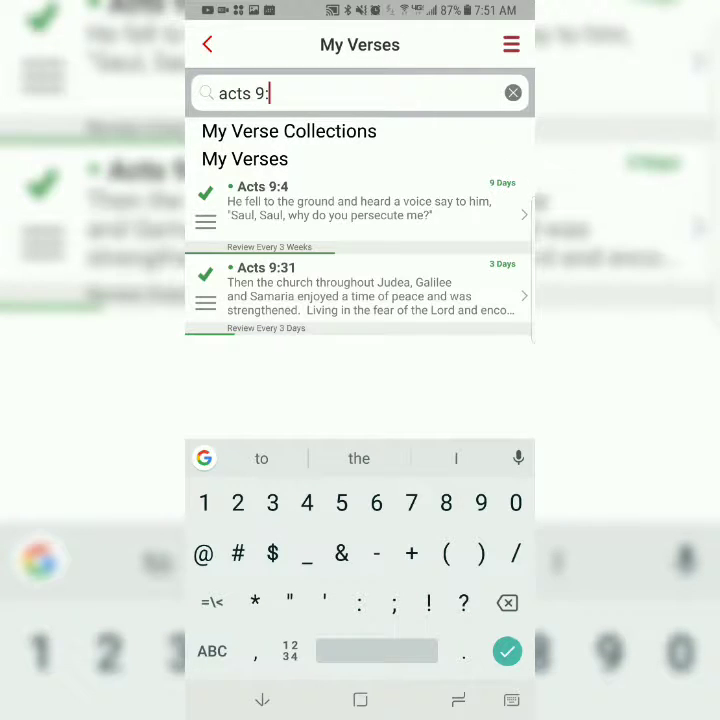
{"action": "type", "text": ":"}
{"action": "left_click", "coordinate": [360, 290]}
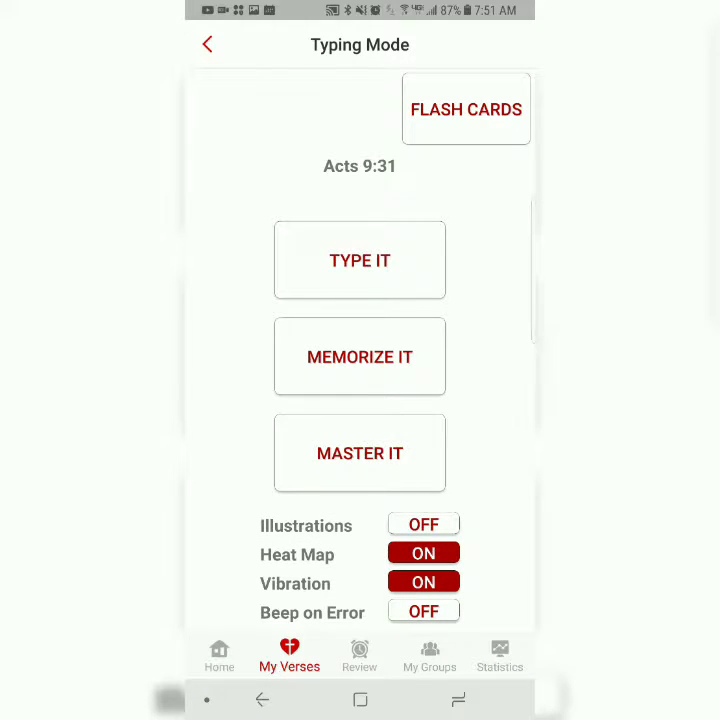
In Type It mode, type the first letters of every word of Acts 9:31, plus the reference.
{"action": "left_click", "coordinate": [360, 260]}
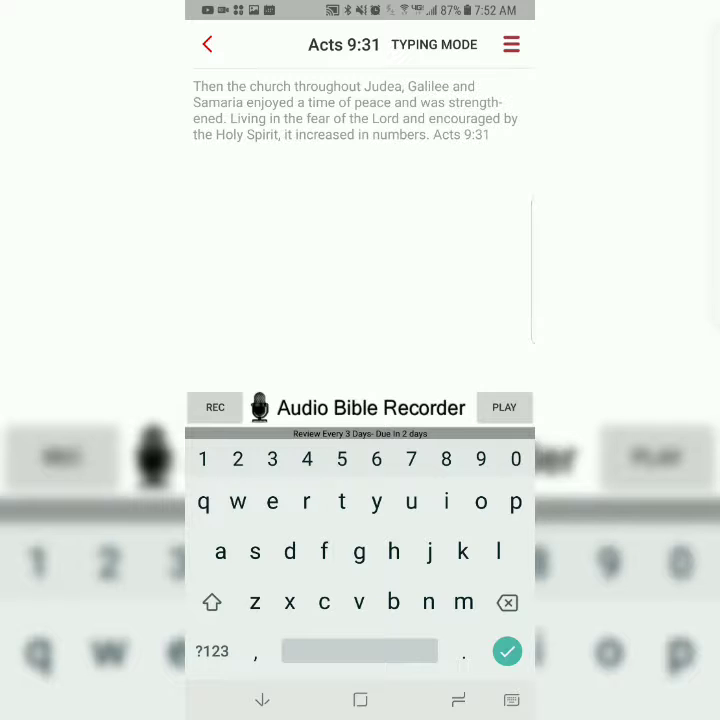
{"action": "type", "text": "ttctjg"}
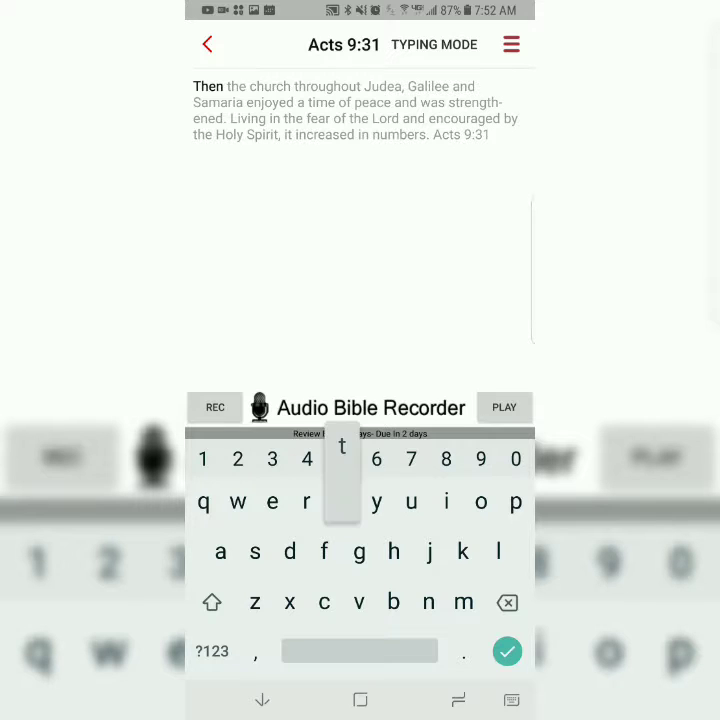
{"action": "type", "text": "asea"}
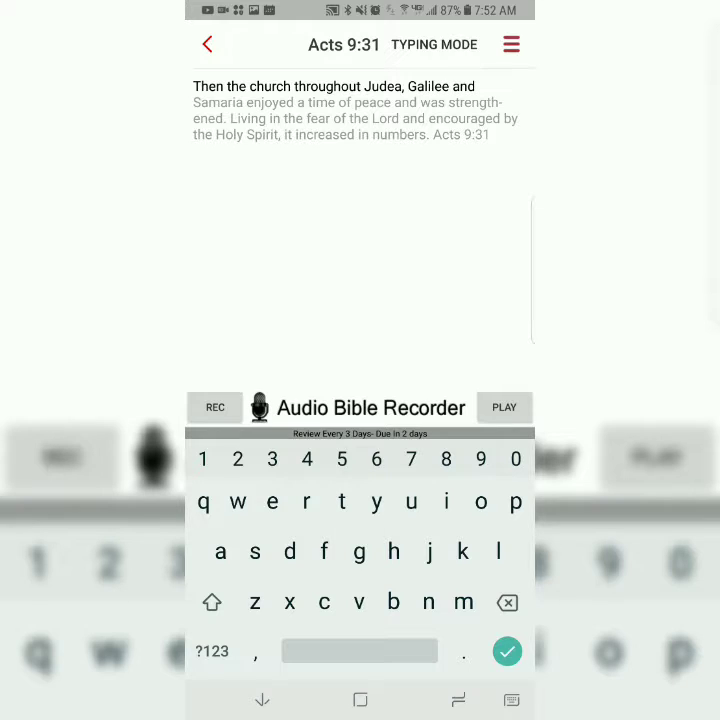
{"action": "type", "text": "topaw"}
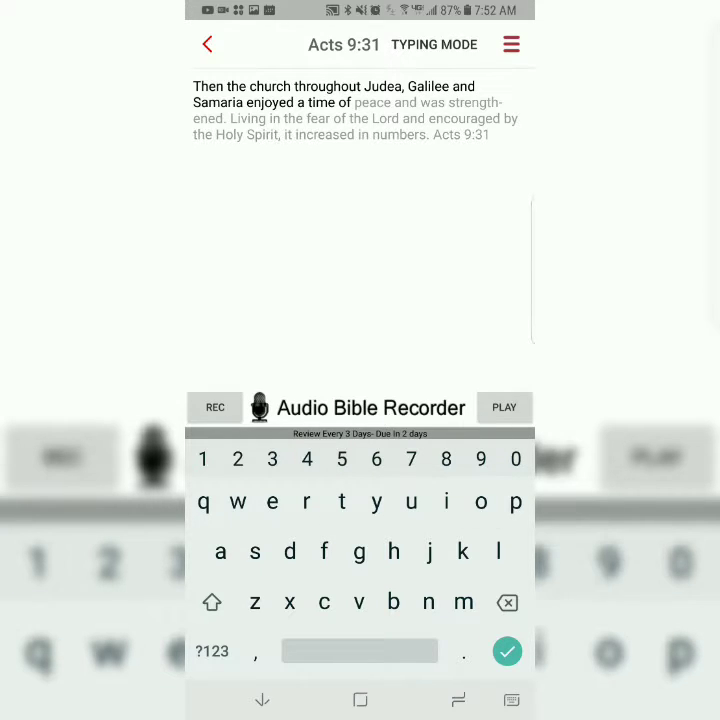
{"action": "type", "text": "sliftotl"}
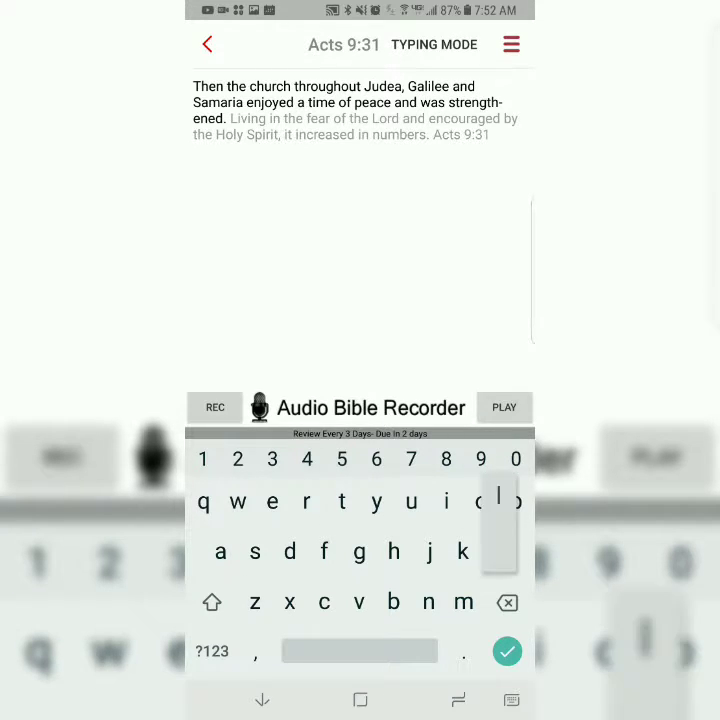
{"action": "type", "text": "aebths"}
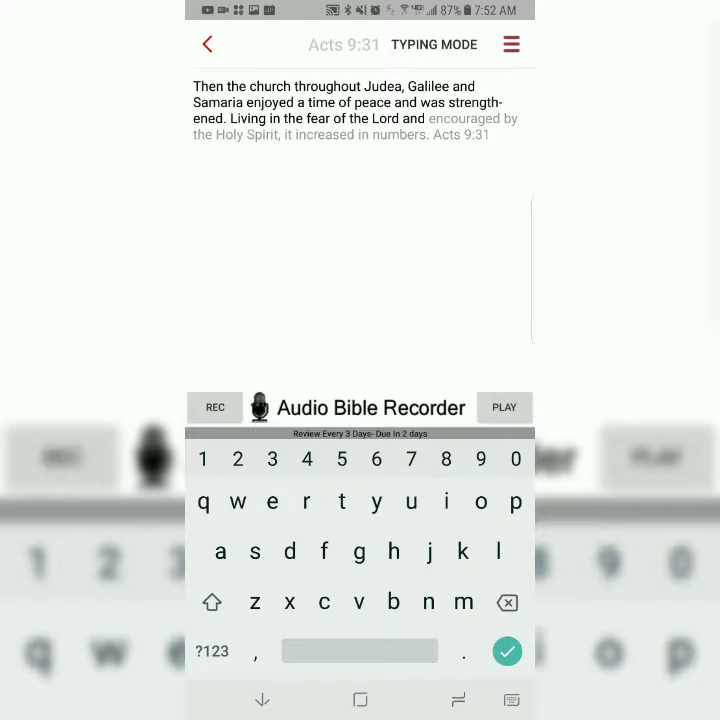
{"action": "type", "text": "iiina"}
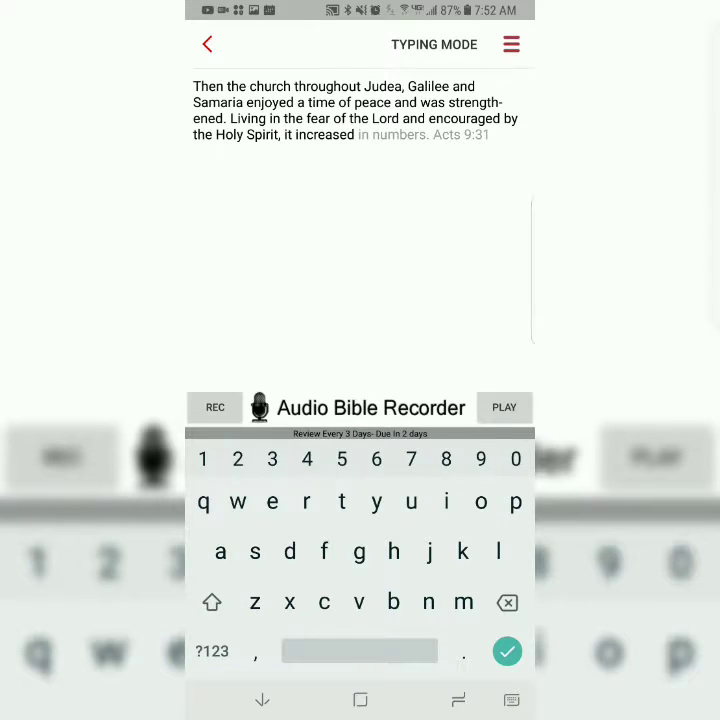
{"action": "type", "text": "931"}
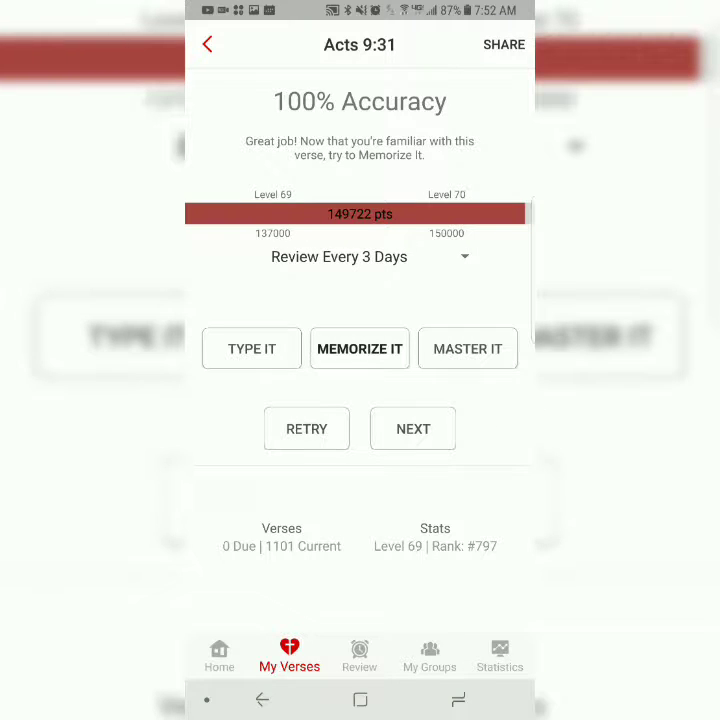
Finish typing the Acts 9:31 initials at 100% accuracy, then start Memorize It.
{"action": "left_click", "coordinate": [359, 348]}
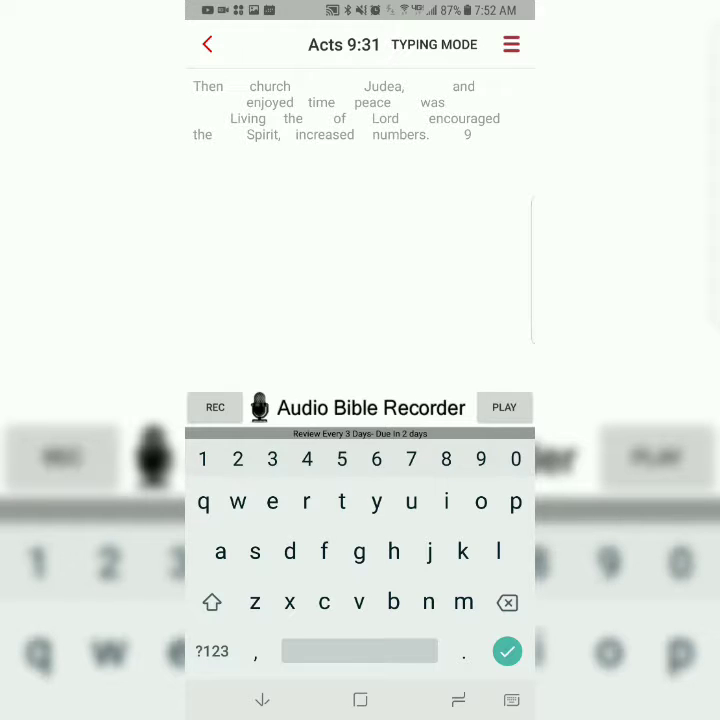
{"action": "type", "text": "ttj"}
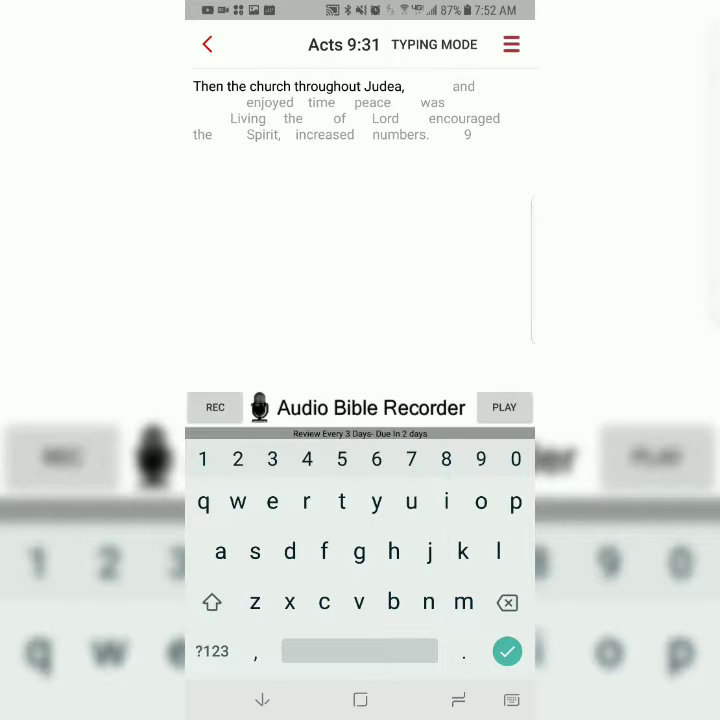
{"action": "type", "text": "gaseatopaw"}
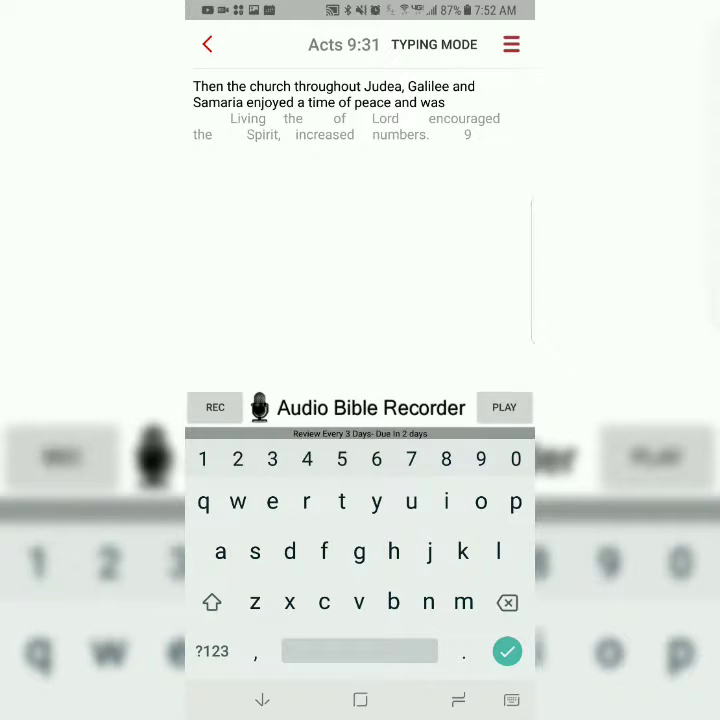
{"action": "type", "text": "slitfotl"}
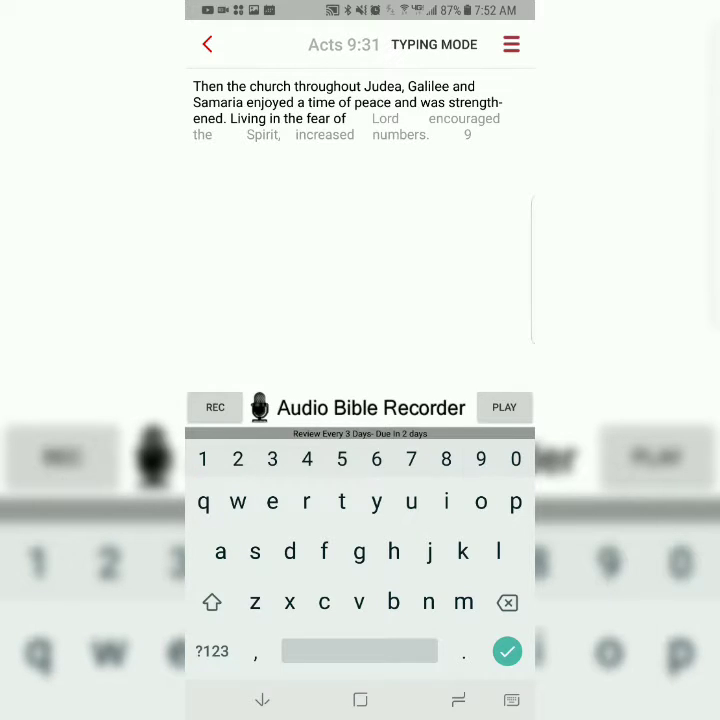
{"action": "type", "text": "aebthsii"}
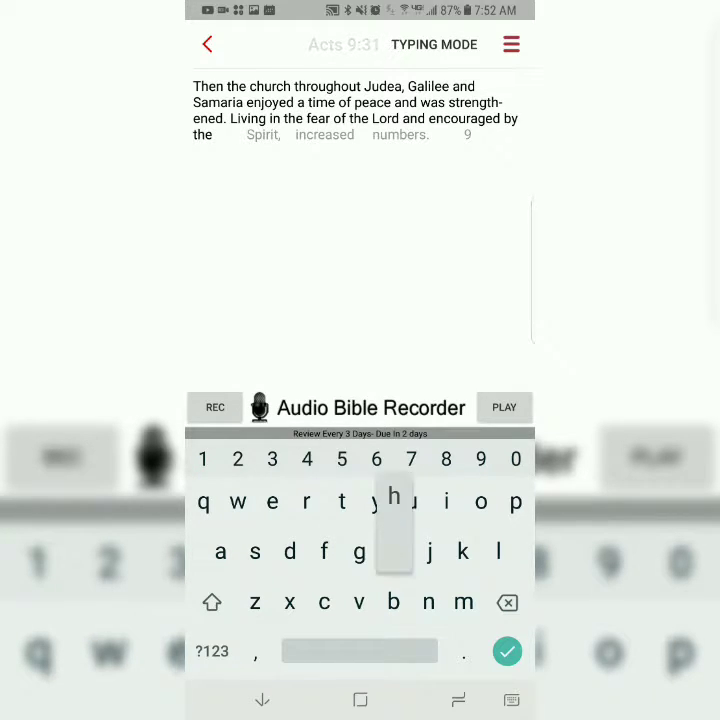
{"action": "type", "text": "ina"}
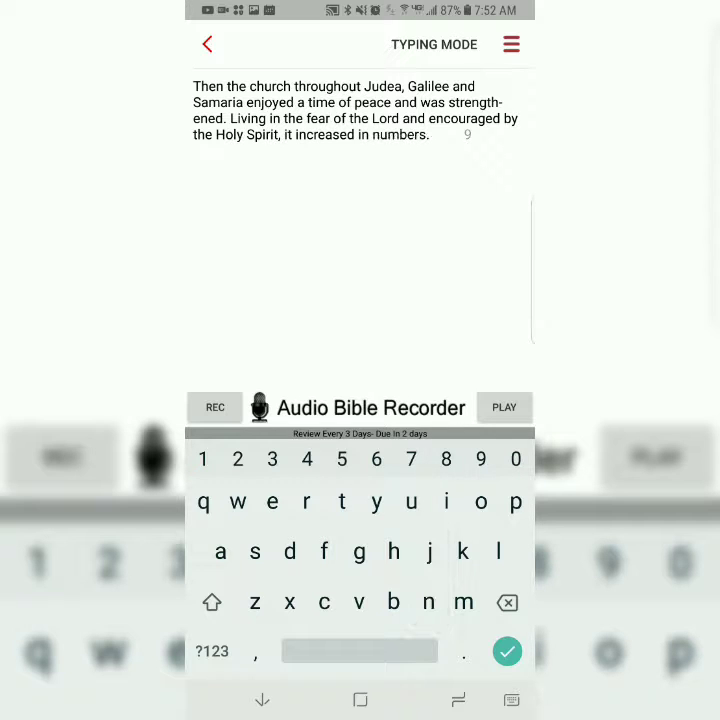
{"action": "type", "text": "31"}
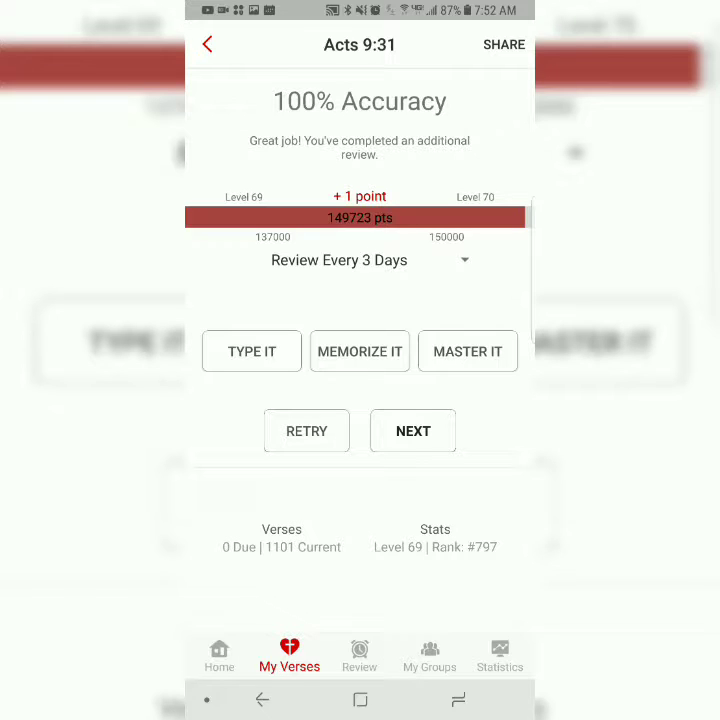
{"action": "left_click", "coordinate": [306, 431]}
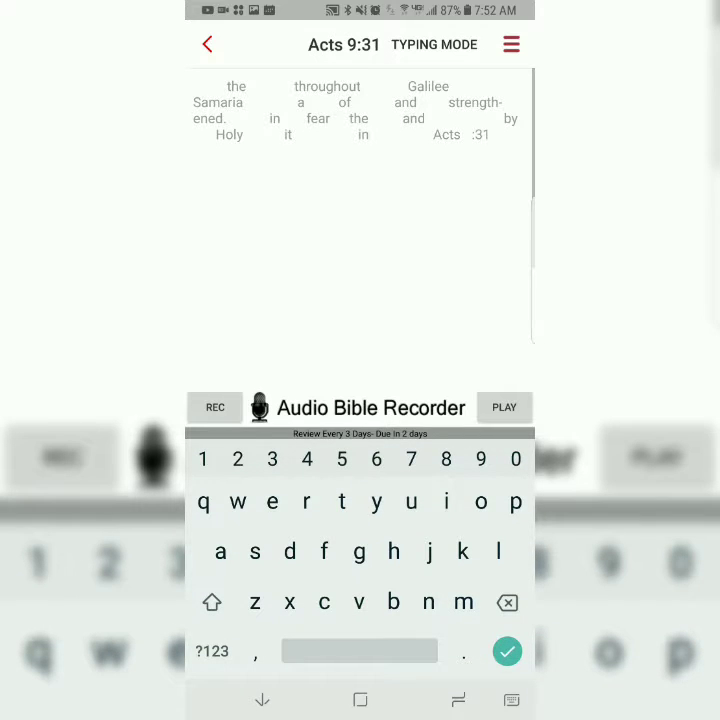
Reload the Memorize It blanks twice, then go back to the Typing Mode menu.
{"action": "left_click", "coordinate": [207, 44]}
{"action": "left_click", "coordinate": [405, 270]}
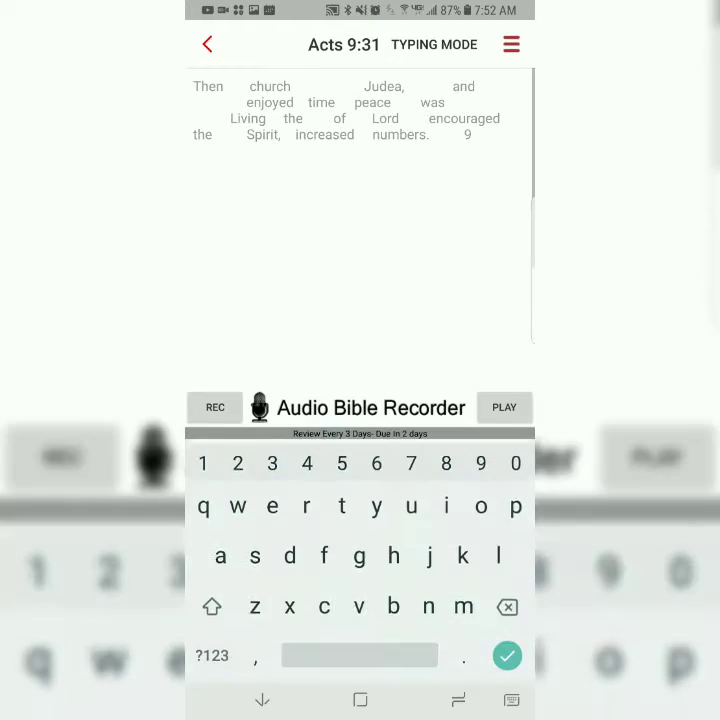
{"action": "left_click", "coordinate": [207, 44]}
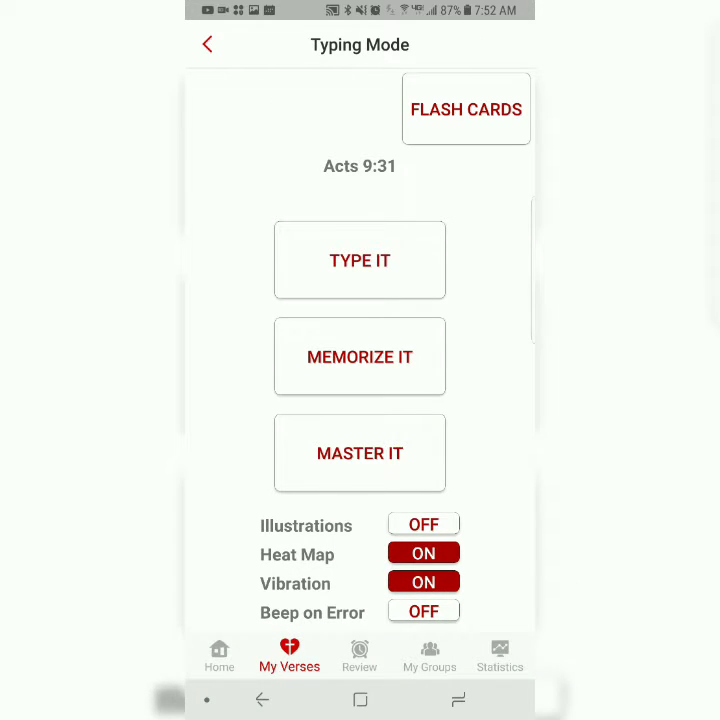
In Master It mode, type Acts 9:31 from memory, starting 'Then the church throughout Judea, Galilee and Samaria'.
{"action": "left_click", "coordinate": [360, 260]}
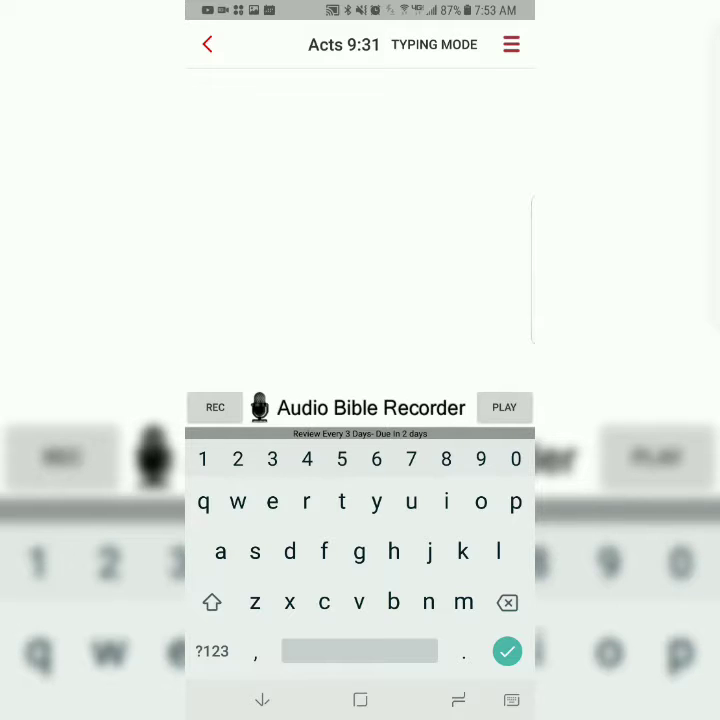
{"action": "type", "text": "Then the"}
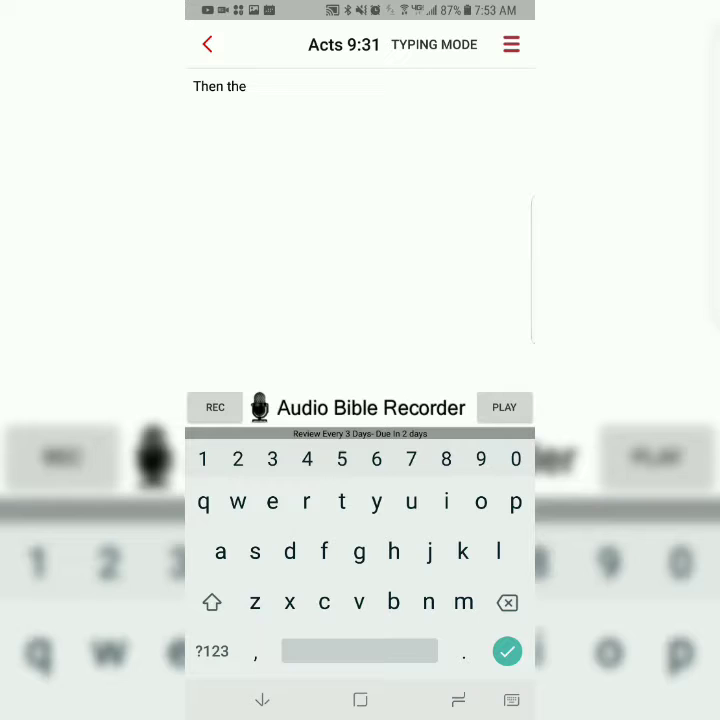
{"action": "type", "text": " church throughout Judea, Galilee and"}
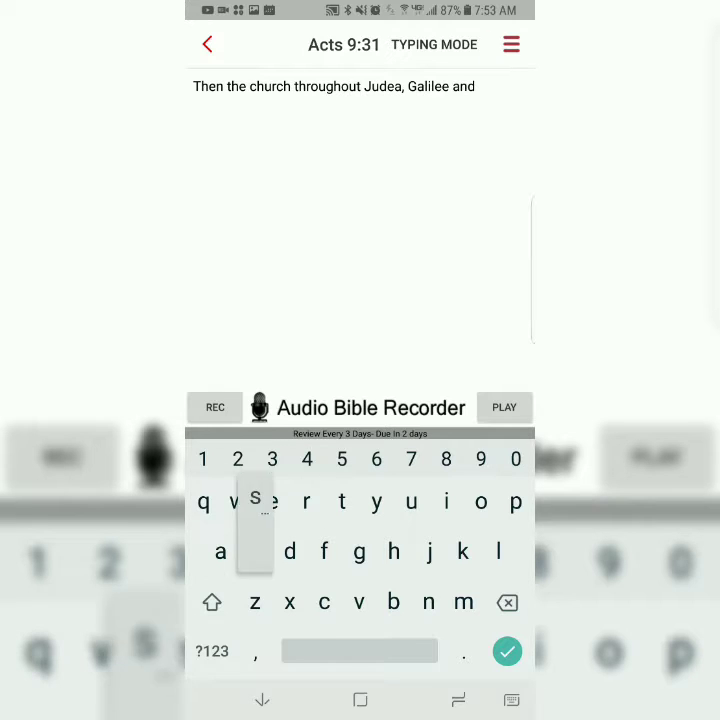
{"action": "type", "text": " Samaria enjoyed a time of"}
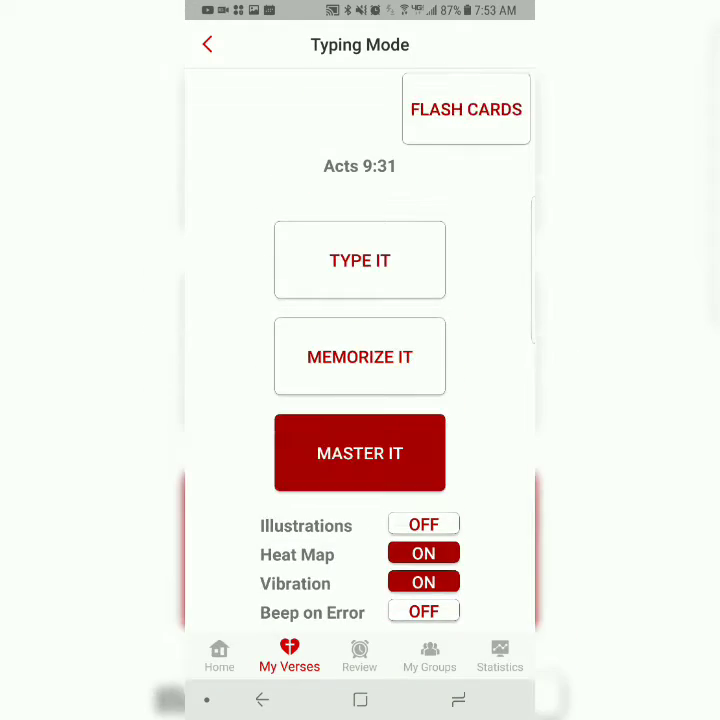
{"action": "type", "text": "Then the church"}
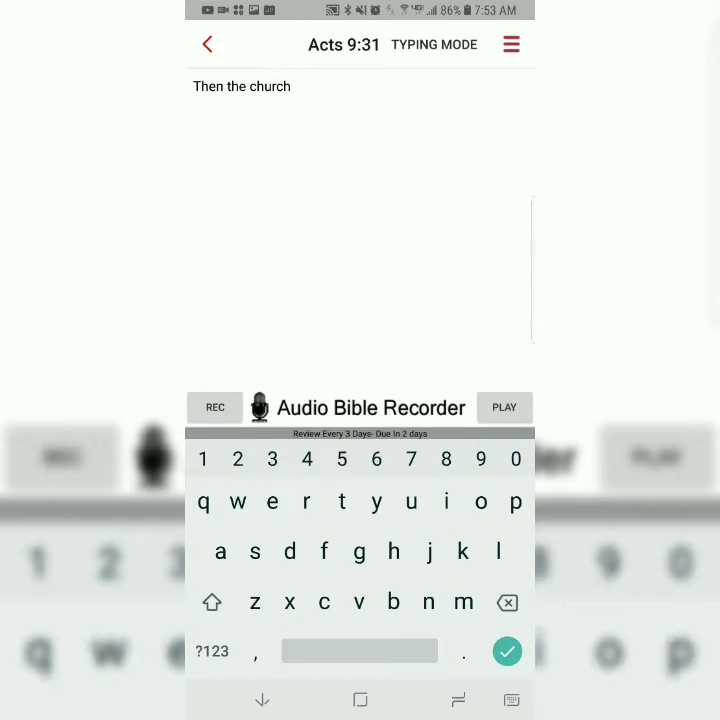
{"action": "type", "text": " throughout"}
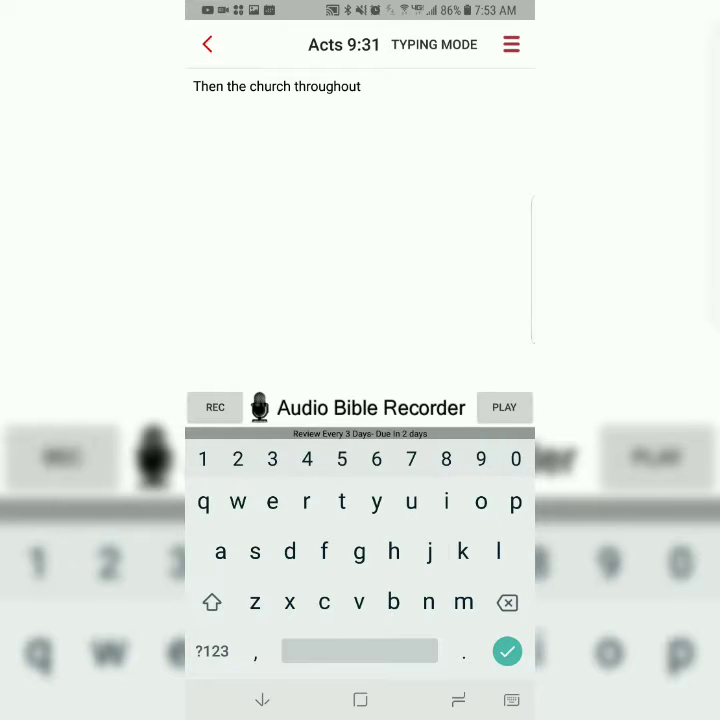
{"action": "type", "text": " Judea, Galilee and Samaria"}
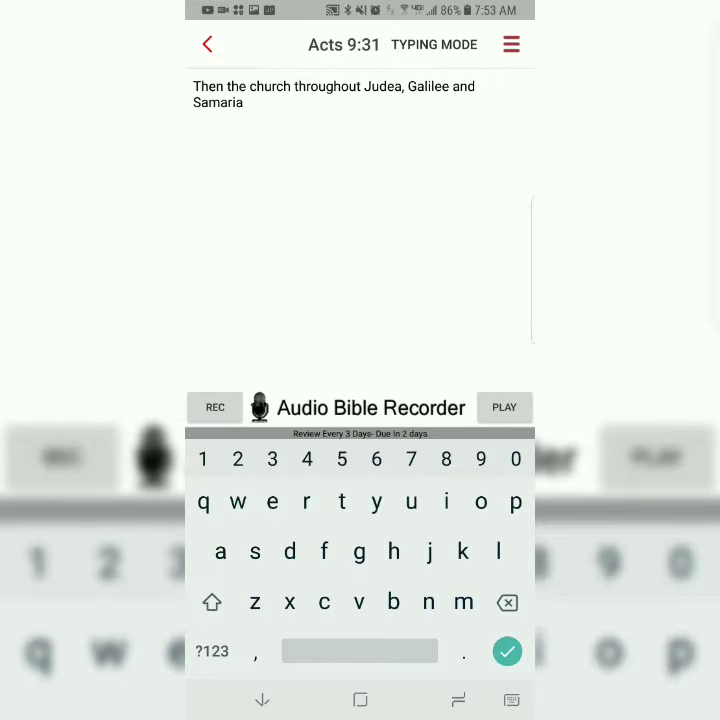
{"action": "type", "text": " enjoyed a time of peace and was"}
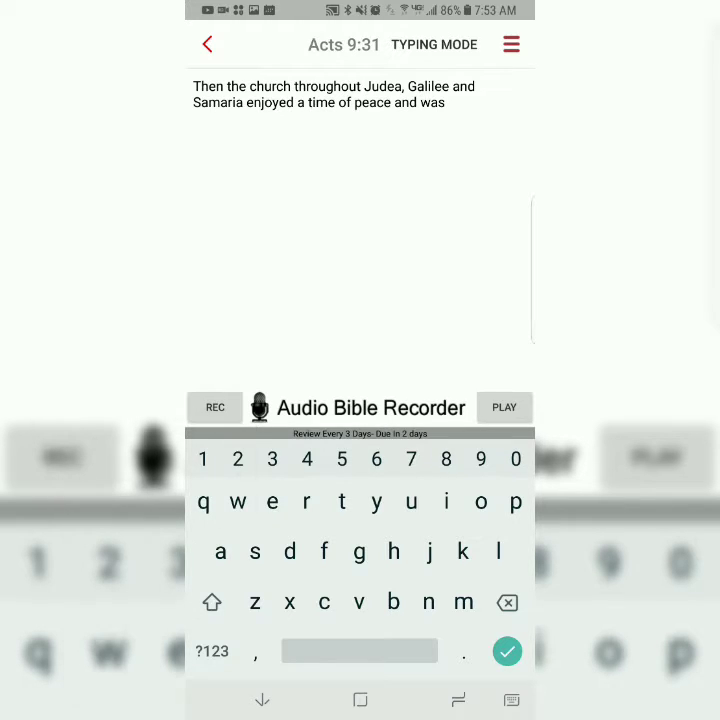
{"action": "type", "text": " strengthened. Living in the fear of the"}
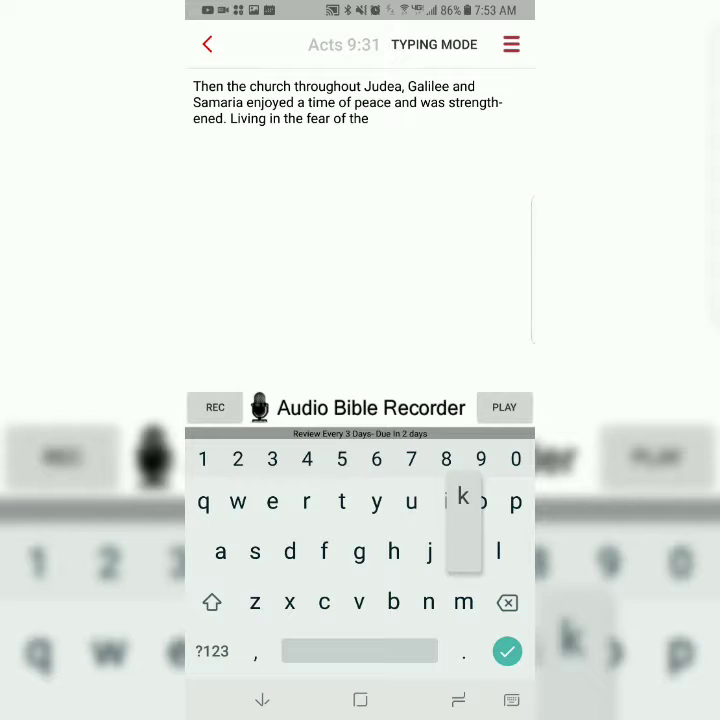
{"action": "type", "text": " Lord"}
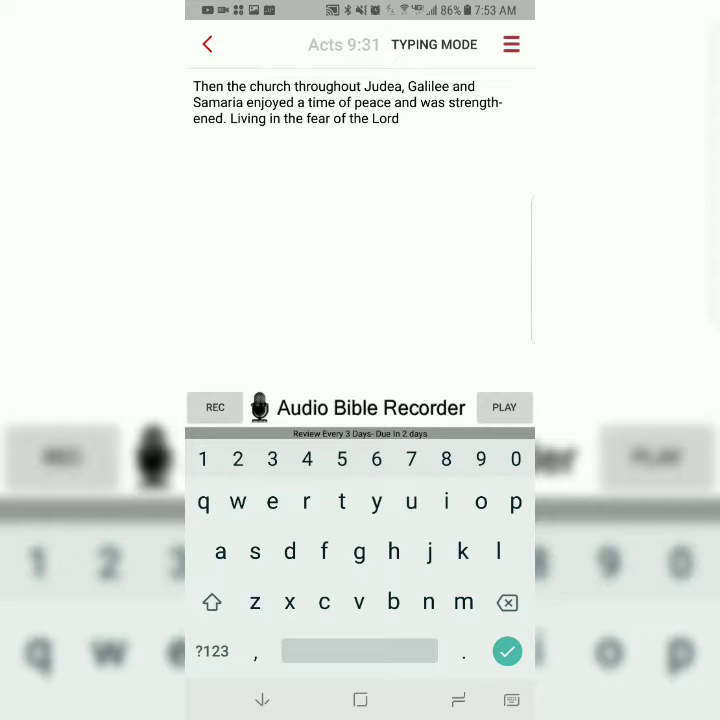
{"action": "type", "text": " and encouraged by the Holy Spirit, it increased in numbers."}
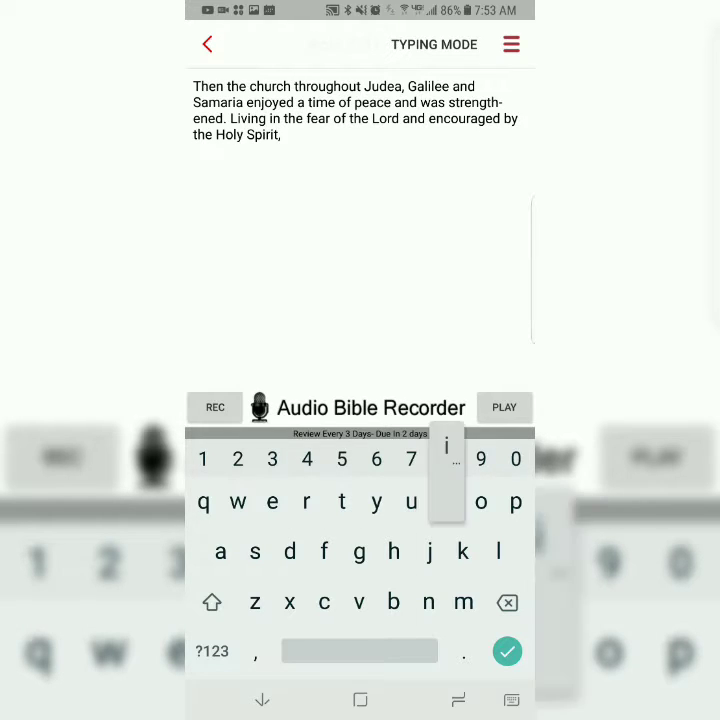
{"action": "type", "text": " Acts 9:31"}
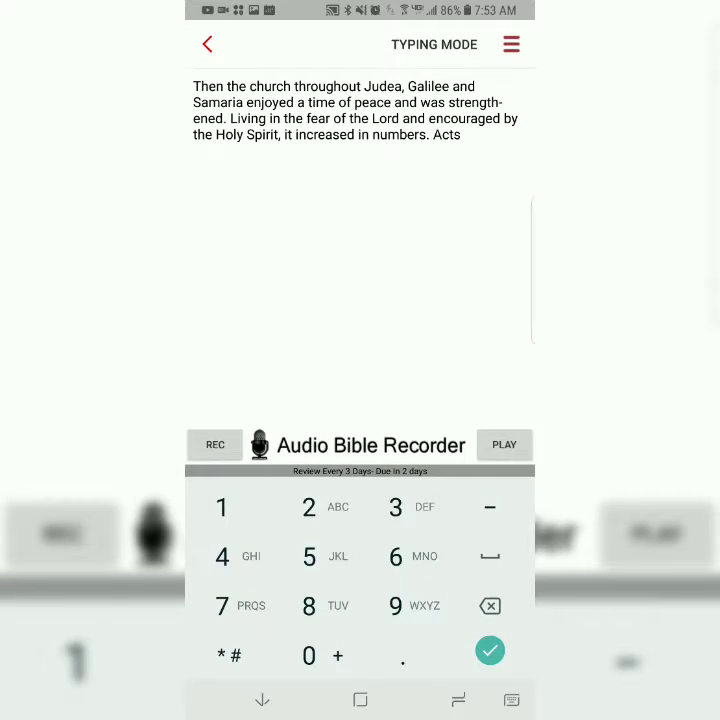